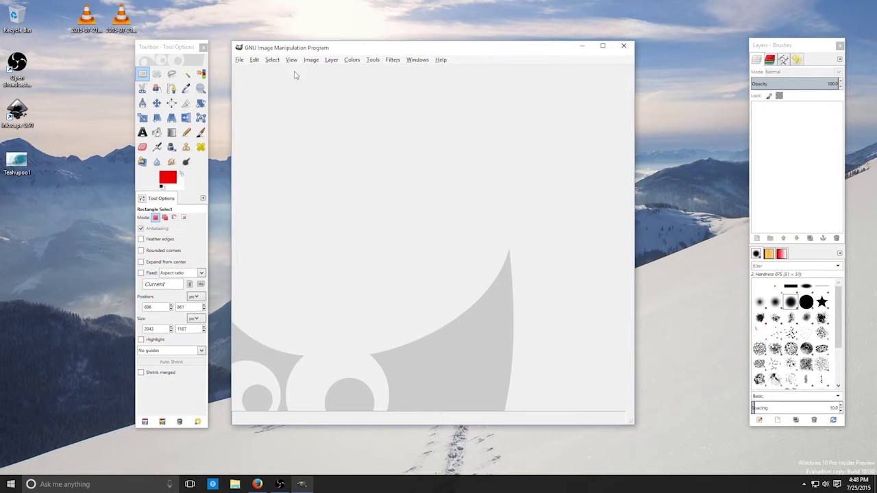
Open Teahupoo1.jpg from the desktop in GIMP and shift its image window slightly left.
click(272, 61)
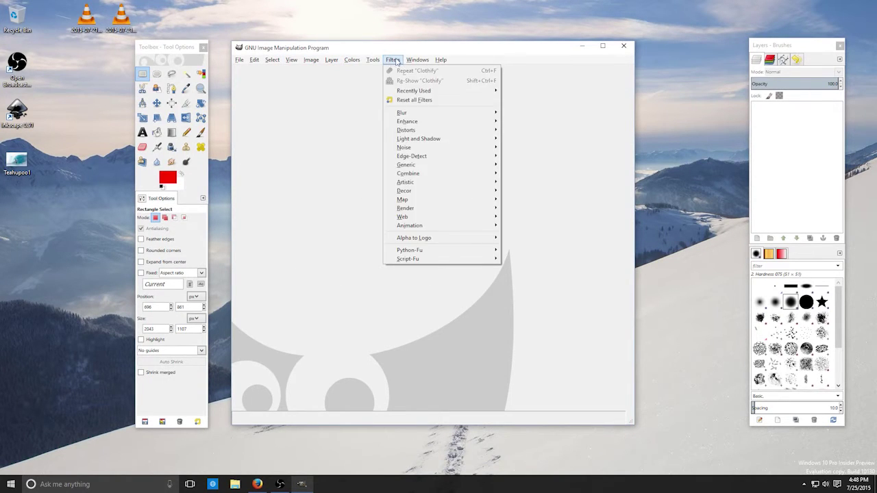
click(239, 61)
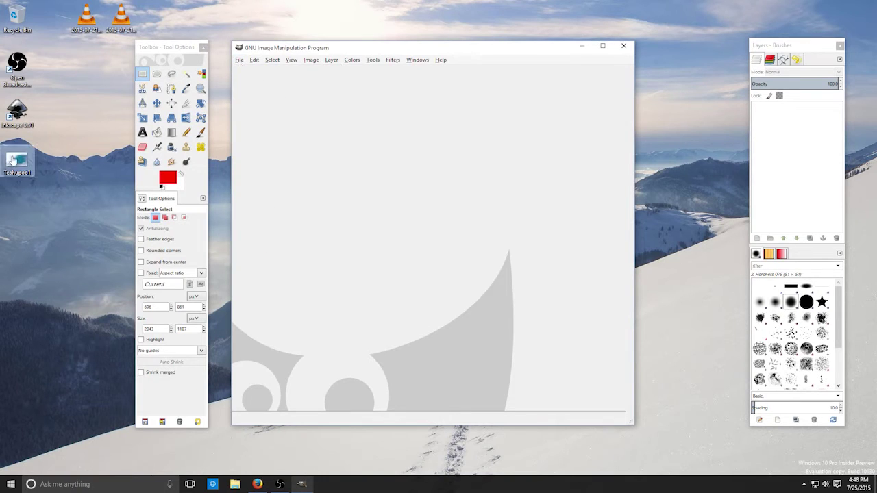
drag(168, 201, 169, 203)
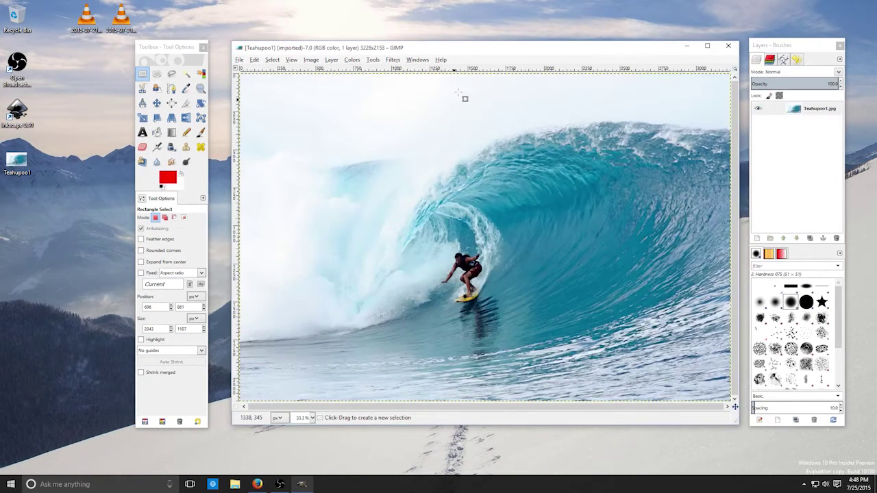
mouse_move(461, 50)
mouse_down()
mouse_move(443, 51)
mouse_move(453, 51)
mouse_up()
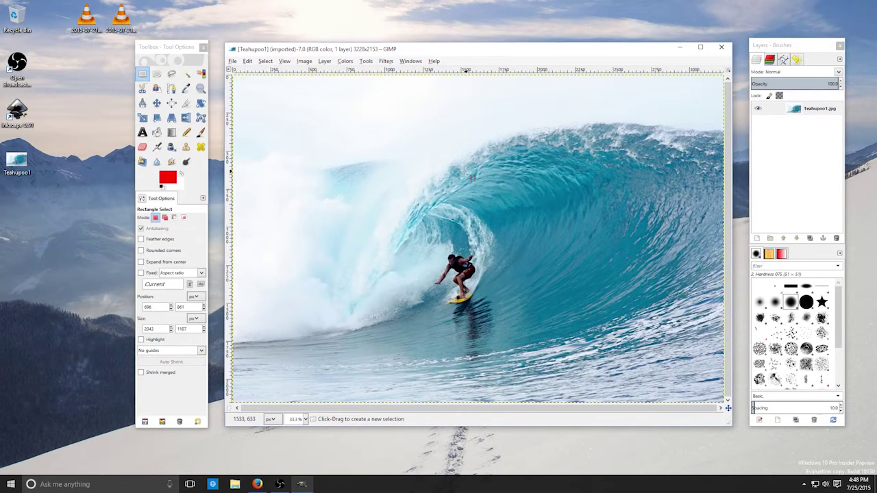
click(200, 132)
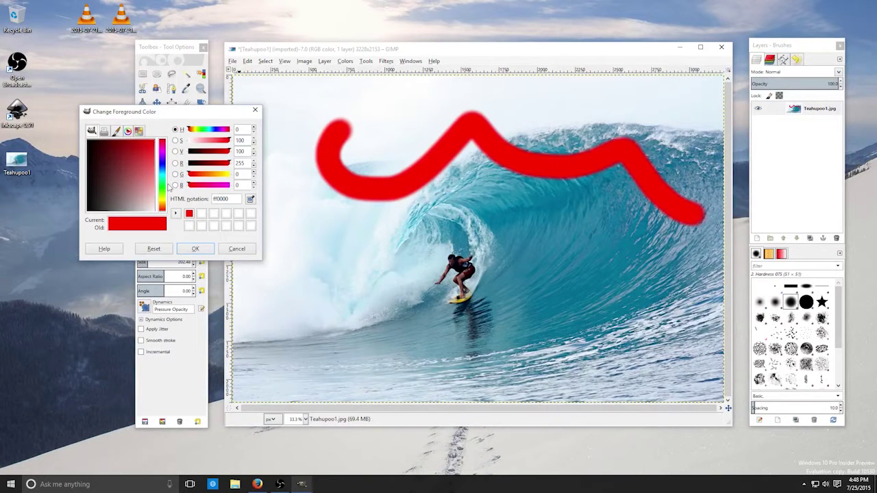
click(162, 186)
click(196, 249)
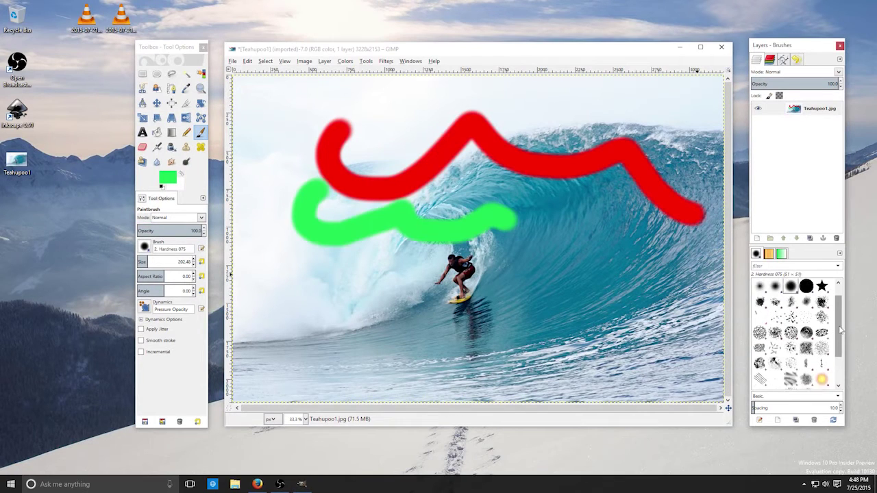
click(822, 302)
click(774, 408)
click(683, 283)
click(566, 335)
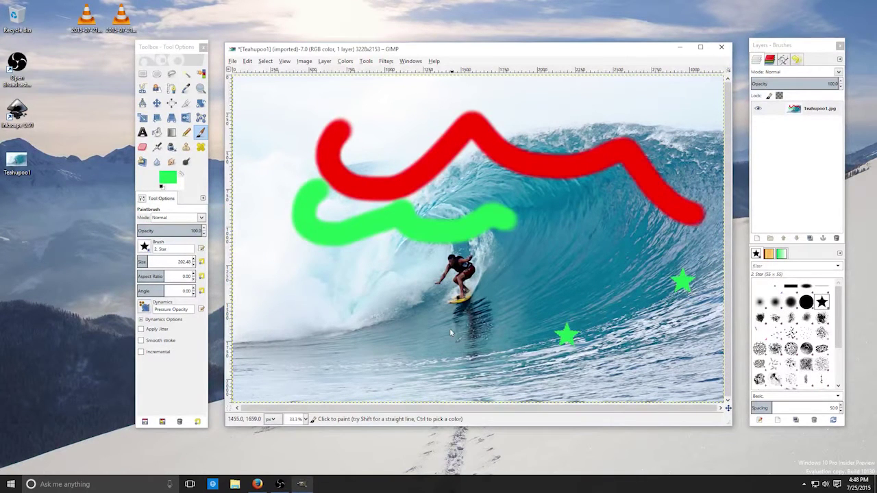
click(448, 331)
click(791, 349)
click(567, 271)
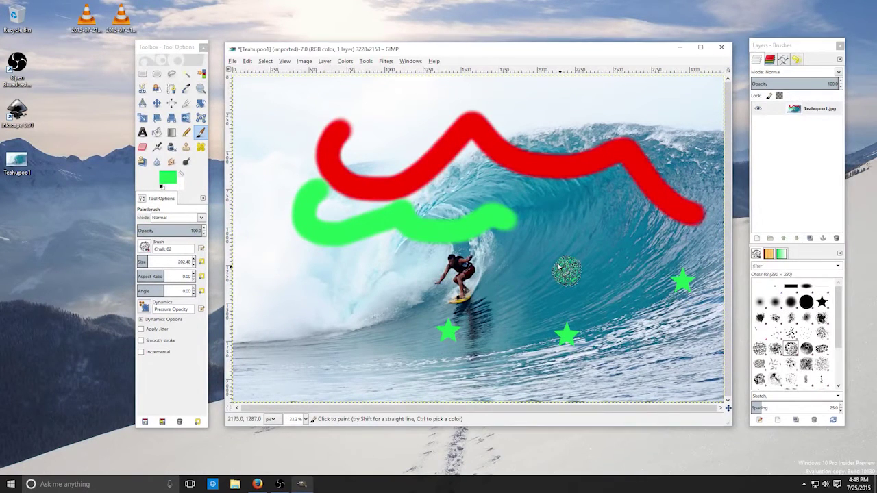
click(339, 266)
drag(483, 144, 520, 139)
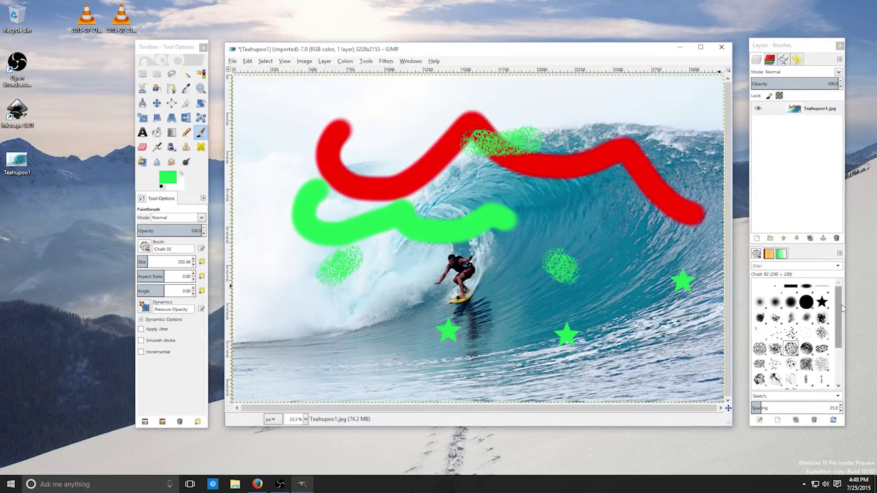
scroll(829, 351, down, 5)
click(821, 350)
click(594, 213)
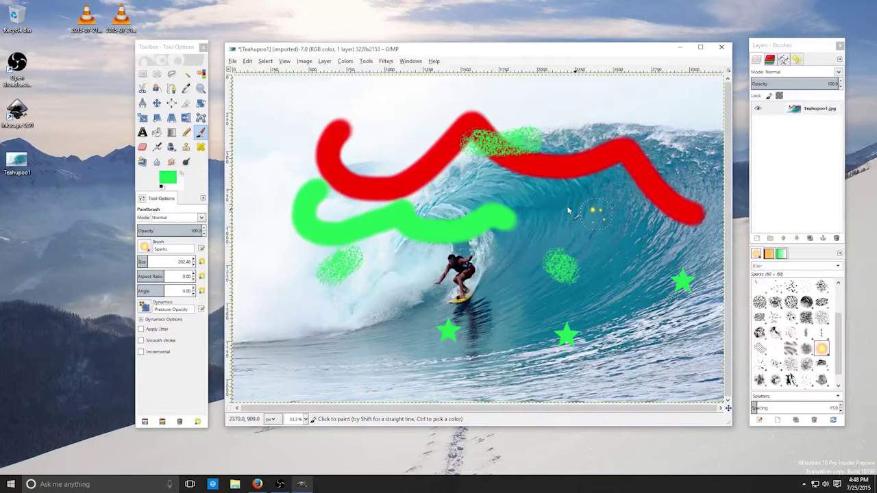
drag(567, 206, 343, 127)
key(ctrl+z)
key(ctrl+z)
key(ctrl+z)
key(ctrl+z)
key(ctrl+z)
key(ctrl+z)
key(ctrl+z)
key(ctrl+z)
key(ctrl+z)
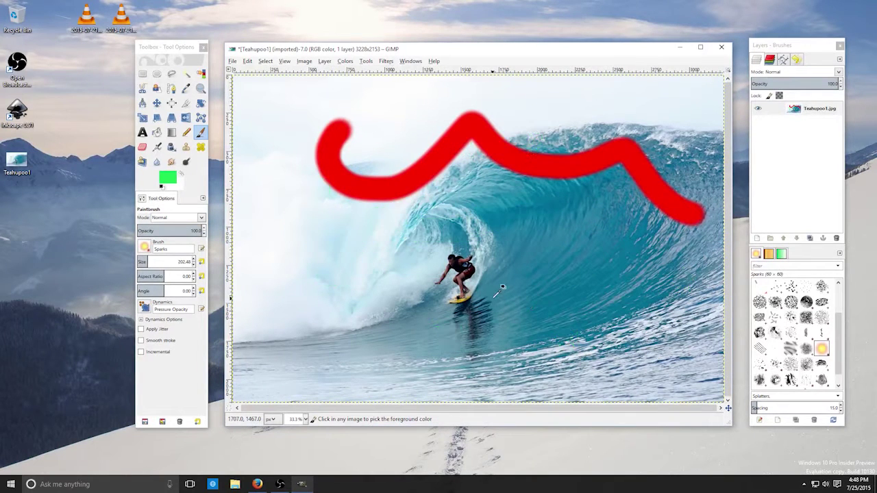
key(ctrl+z)
click(143, 74)
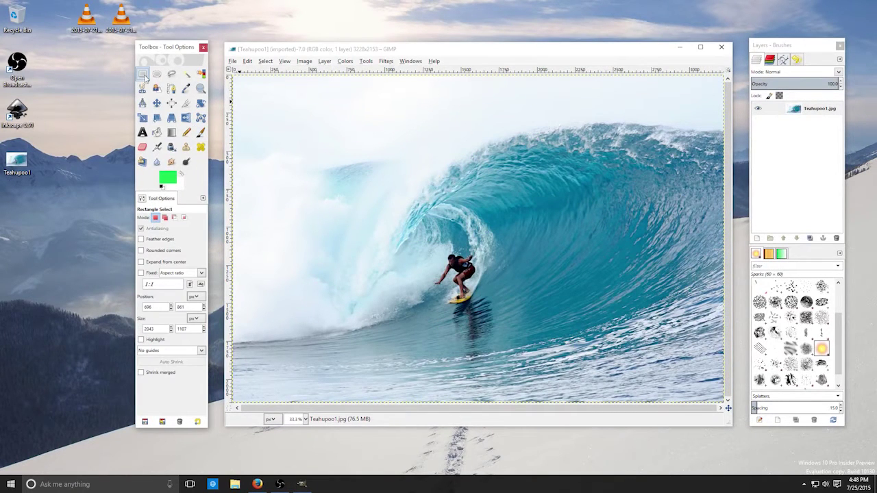
Zoom in on the surfer and pick the Clone tool with the 2. Hardness 075 brush.
key(plus)
key(plus)
key(plus)
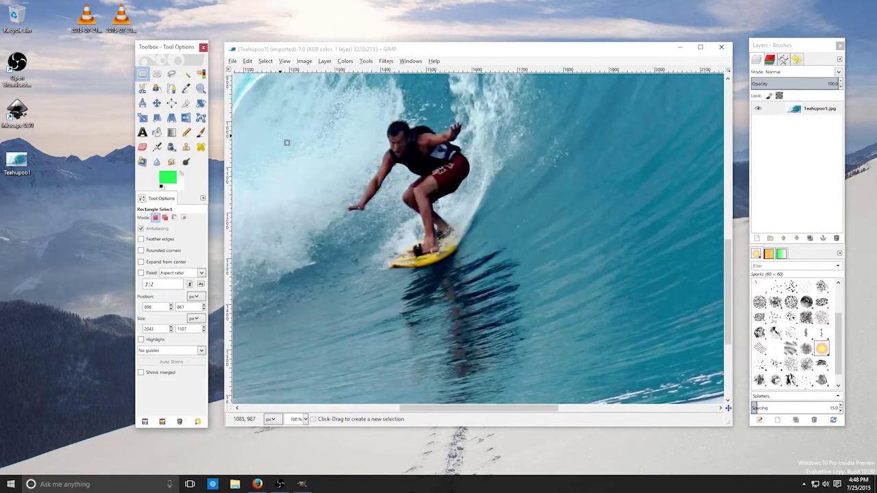
scroll(285, 142, up, 3)
click(186, 147)
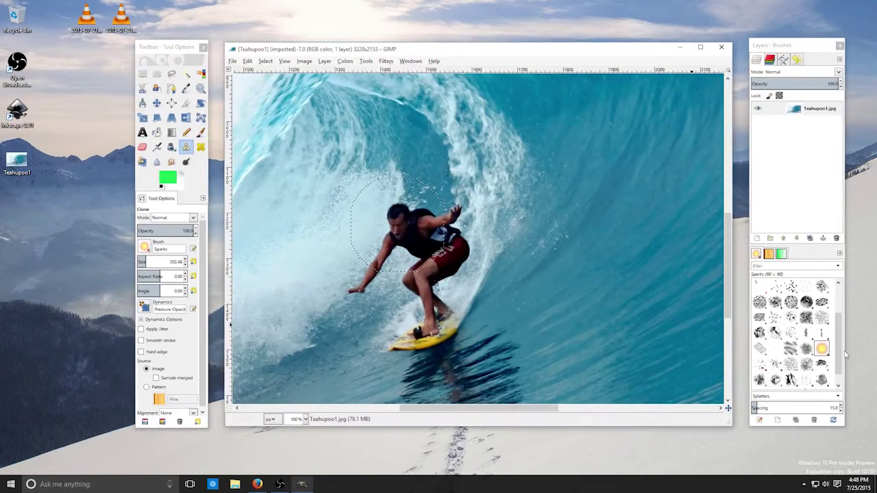
drag(838, 342, 838, 312)
click(791, 303)
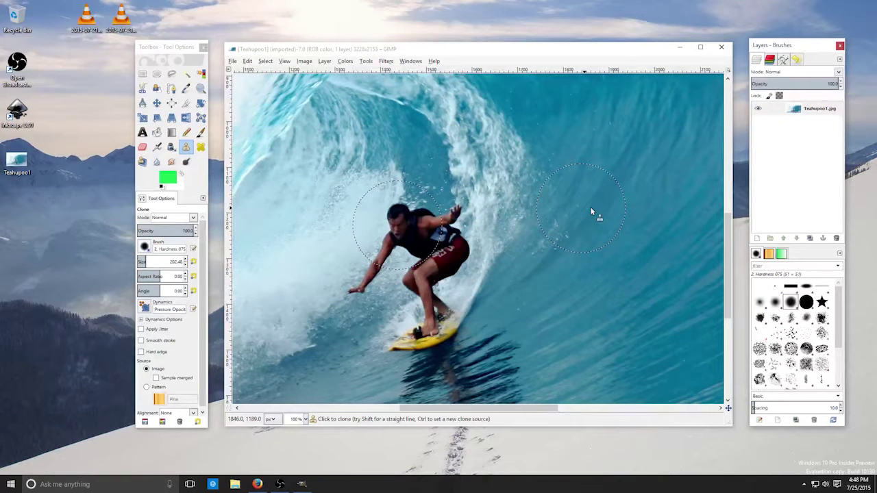
Paint two cloned copies of the surfer beside him on the wave.
mouse_move(590, 209)
mouse_down()
mouse_move(534, 409)
mouse_move(469, 412)
mouse_up()
drag(411, 294, 439, 310)
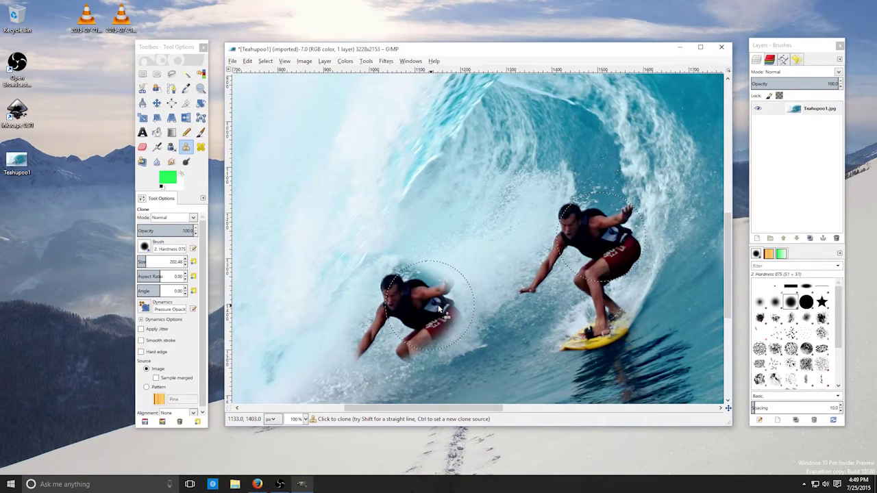
drag(439, 310, 421, 359)
Return to Rectangle Select and zoom out to view the whole wave.
click(142, 73)
key(minus)
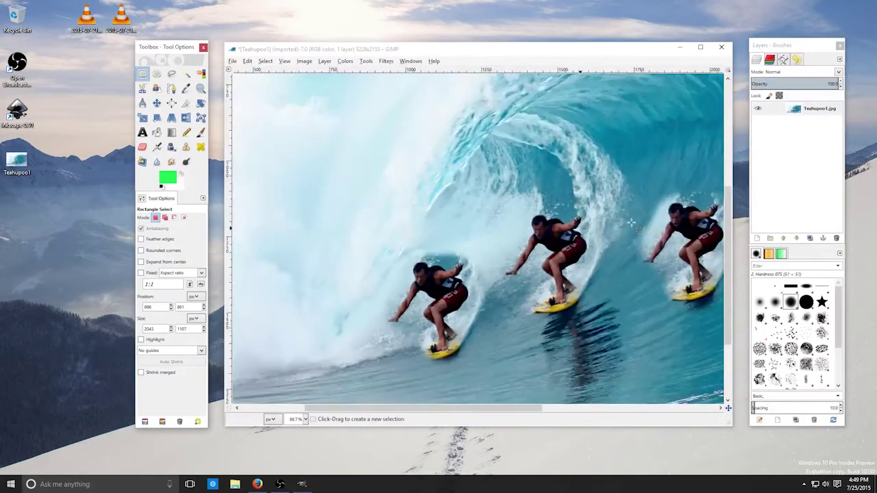
key(minus)
drag(464, 409, 478, 410)
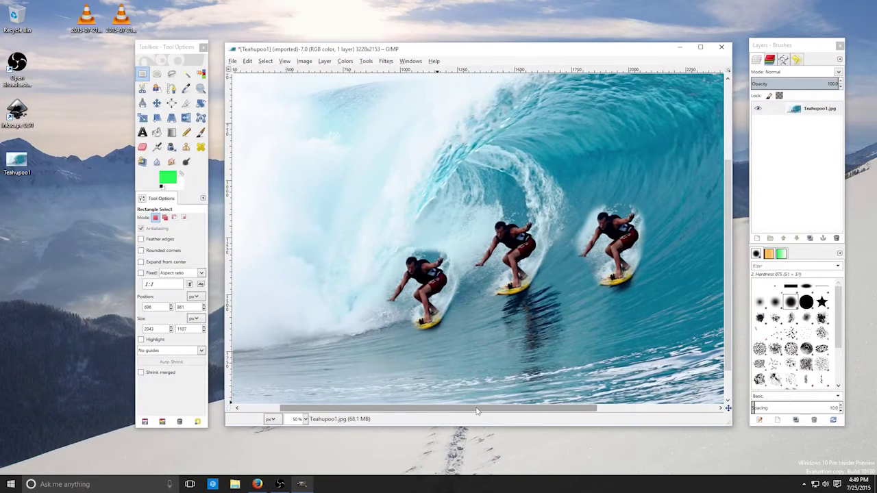
click(834, 317)
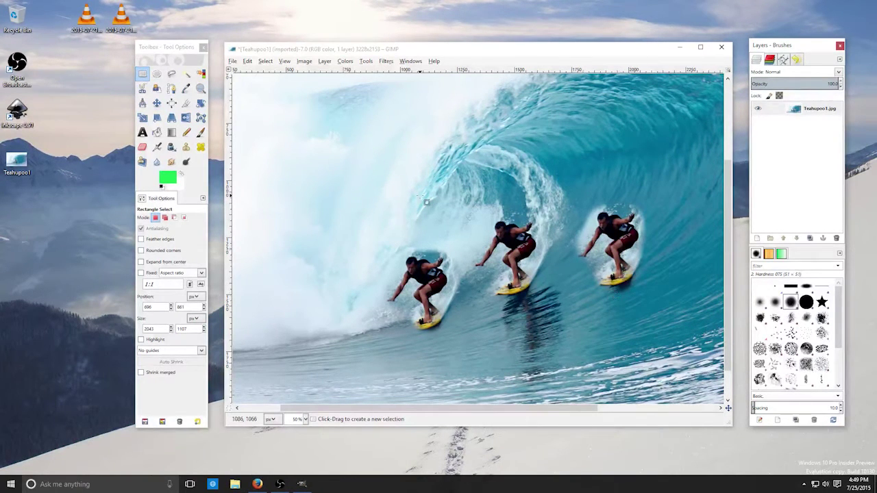
Settle the third surfer copy on the wave beside the other two.
scroll(572, 308, up, 1)
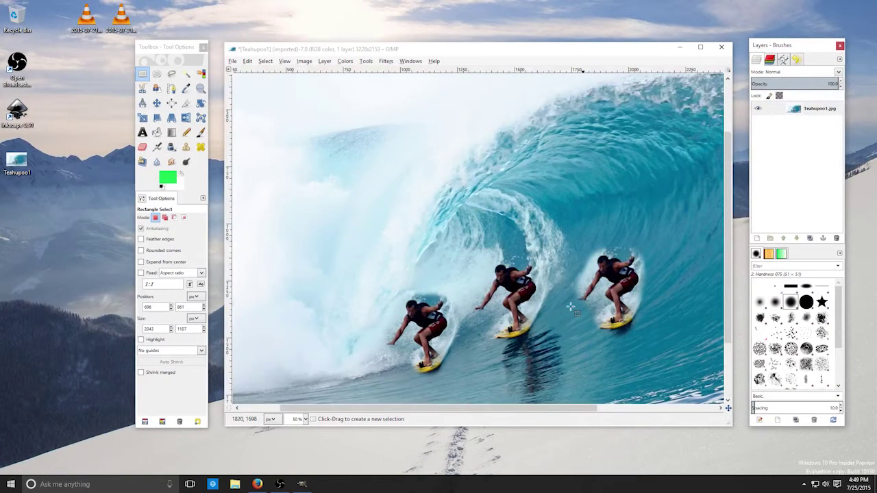
scroll(571, 308, down, 3)
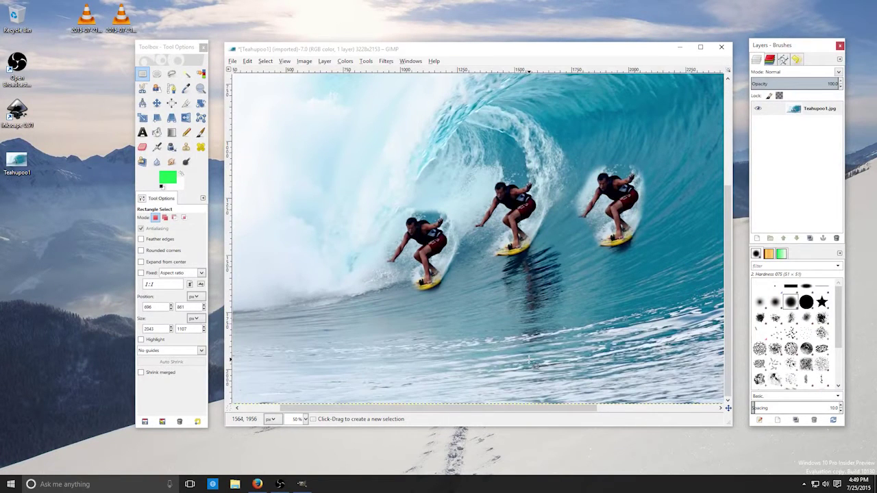
mouse_move(523, 409)
mouse_down()
mouse_move(538, 409)
mouse_move(523, 409)
mouse_up()
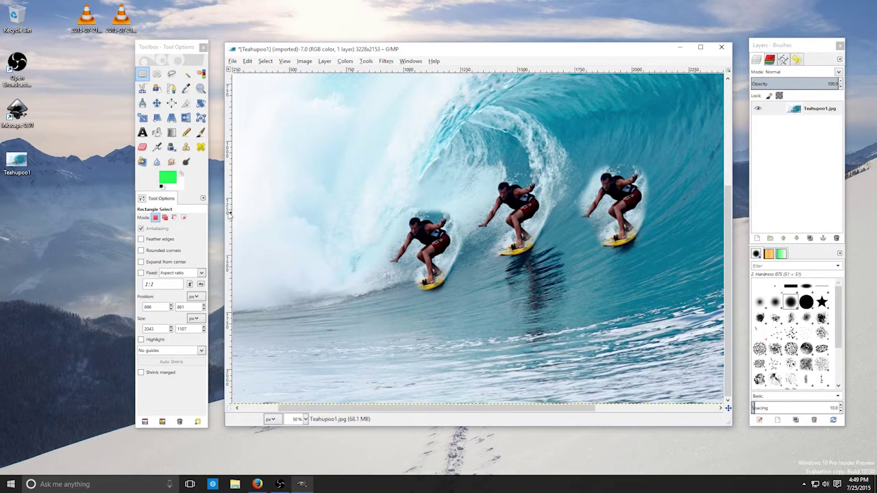
Erase a patch across the surfers with the Eraser, then undo that change.
click(142, 146)
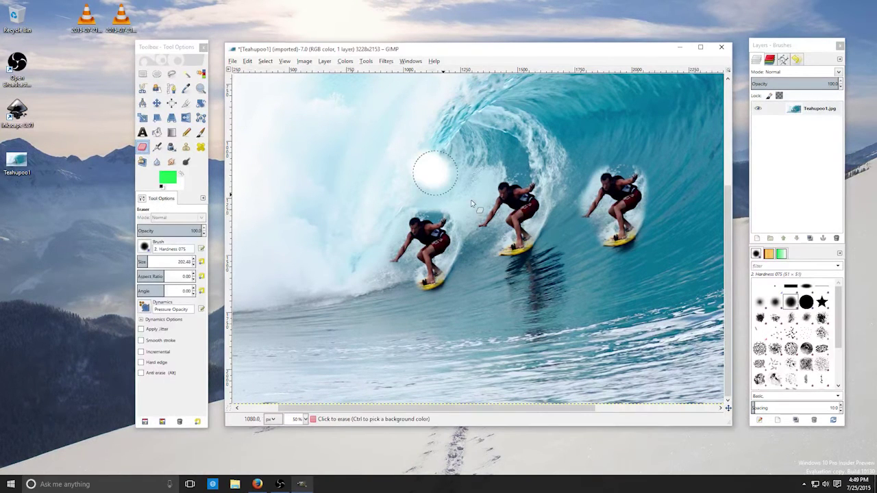
mouse_move(434, 172)
mouse_down()
mouse_move(435, 202)
mouse_move(569, 260)
mouse_up()
key(ctrl+z)
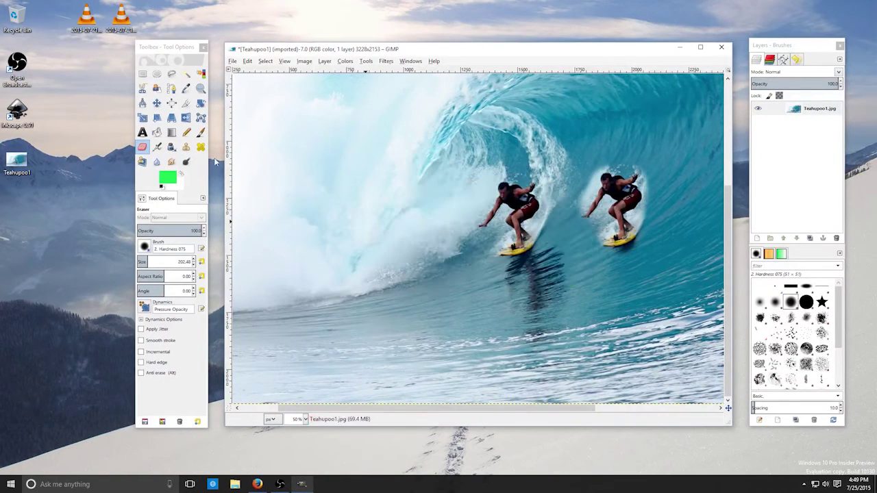
Apply Filters > Artistic > Clothify to give the photo a woven cloth texture.
click(386, 61)
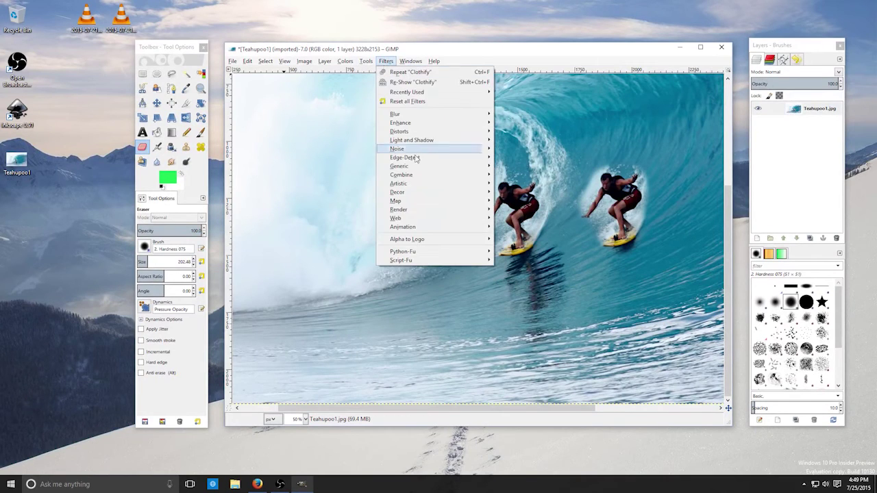
mouse_move(400, 185)
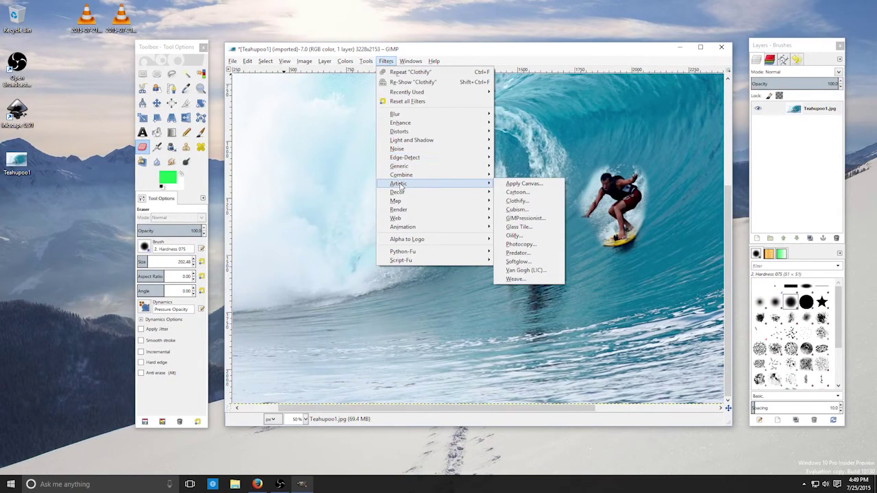
click(518, 200)
click(465, 311)
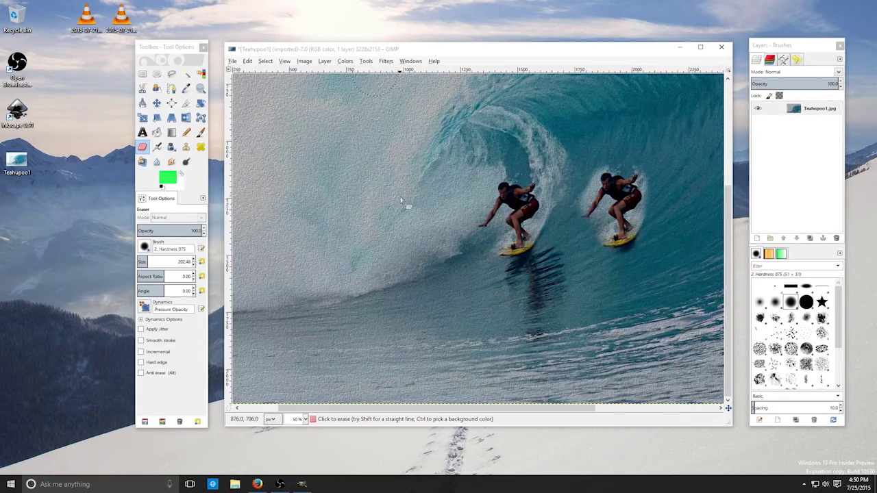
Add a Lens Flare centred over the upper left of the wave.
click(386, 62)
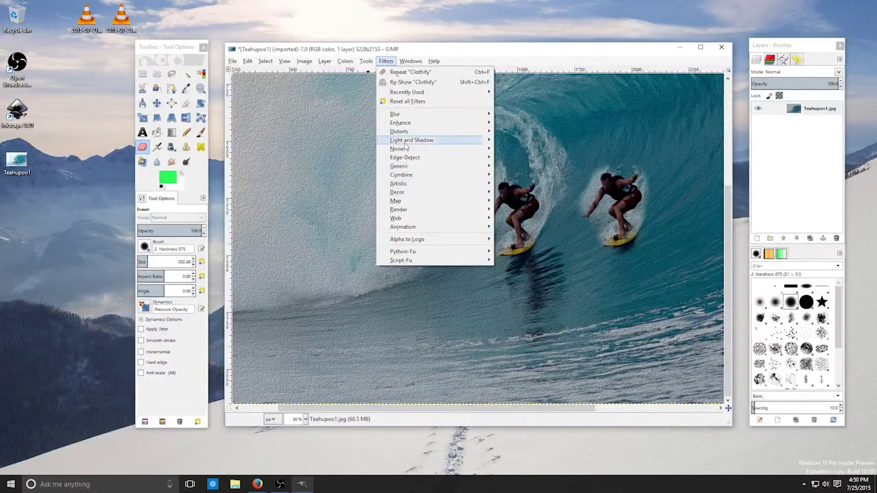
mouse_move(411, 142)
click(510, 150)
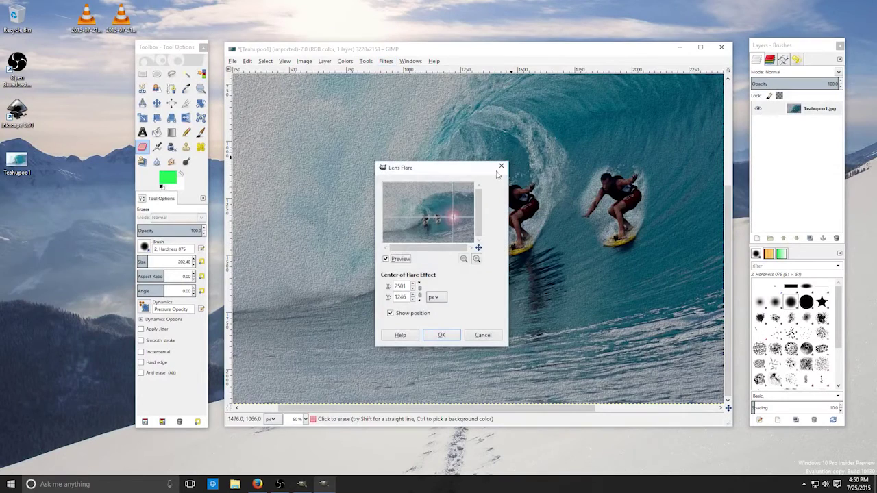
drag(452, 217, 408, 201)
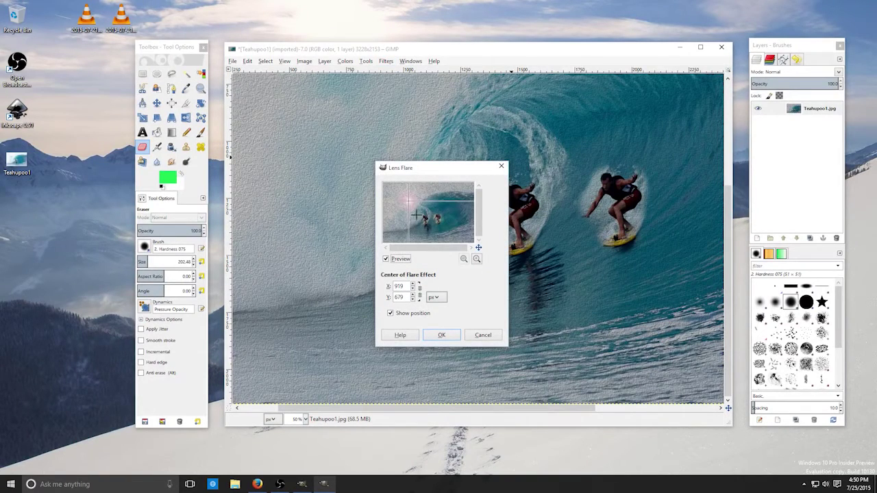
click(442, 335)
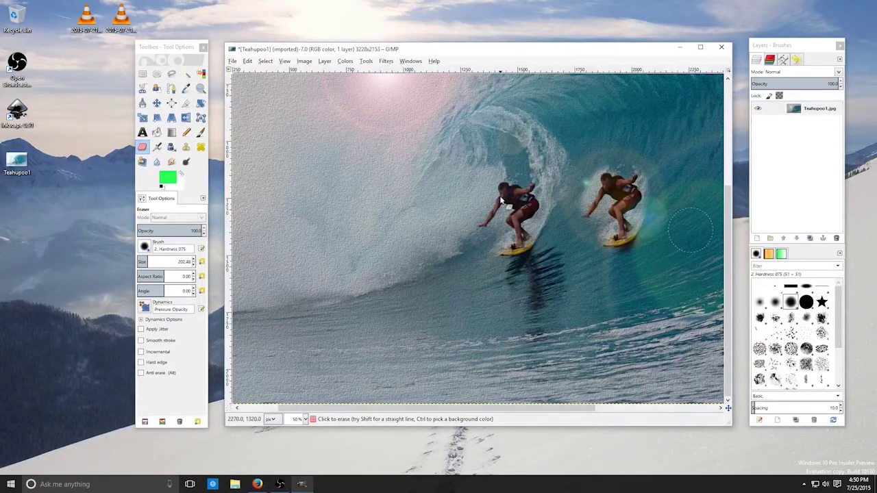
Toggle the lens flare with undo and redo to compare the result.
key(ctrl+z)
key(ctrl+y)
key(ctrl+z)
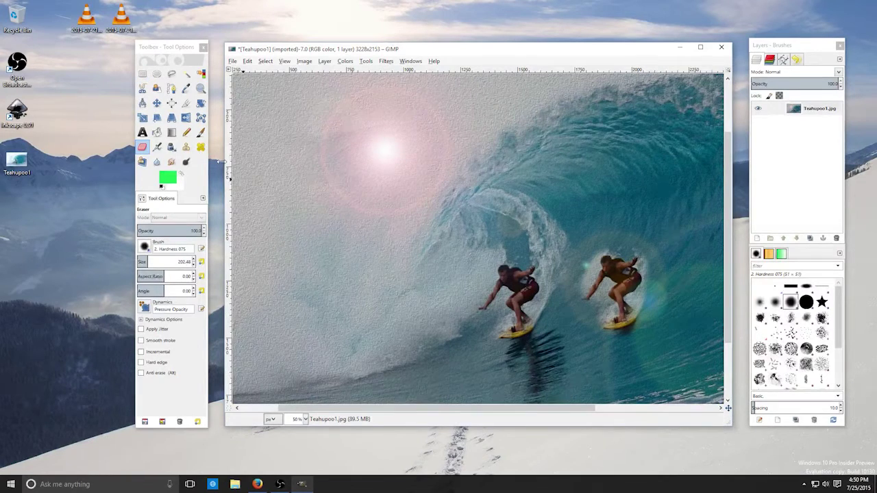
Crop the photo to a rectangle around the two surfers and flare, leaving 1960×1156.
key(minus)
click(143, 73)
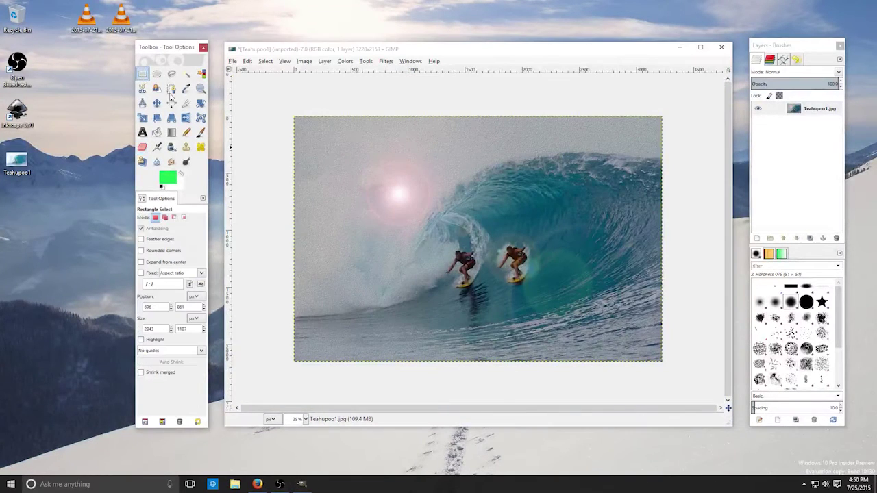
drag(350, 172, 573, 304)
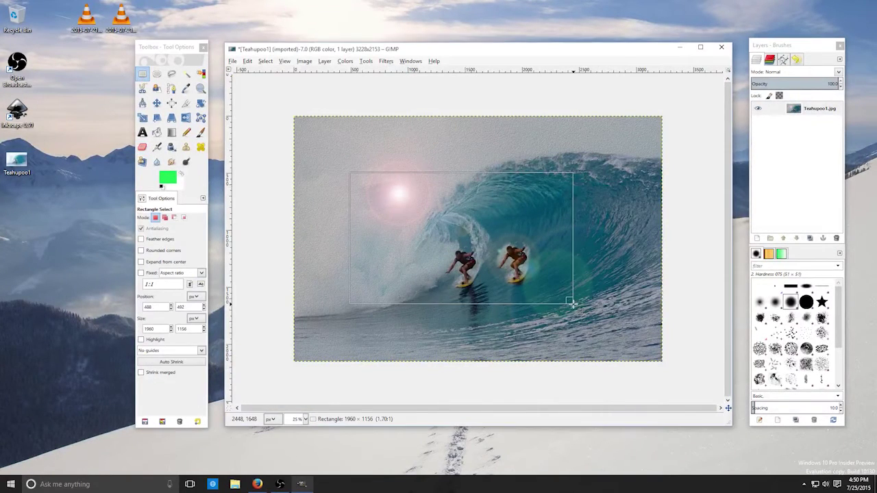
click(305, 63)
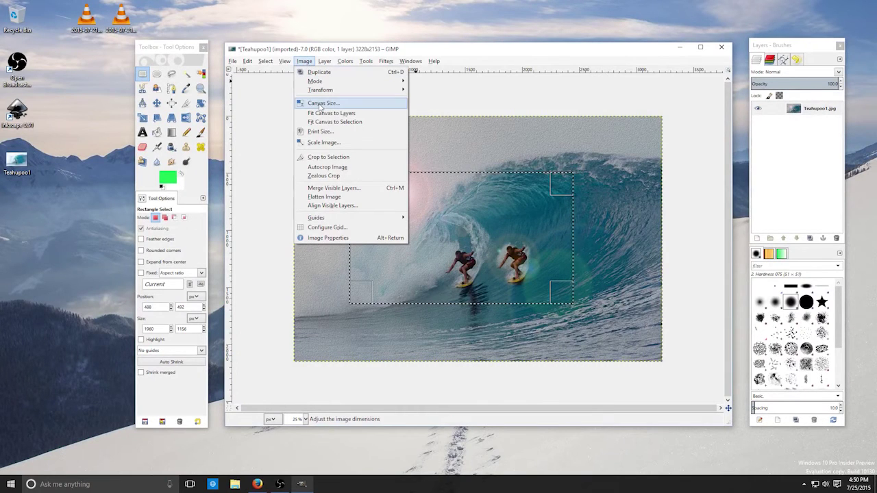
click(322, 157)
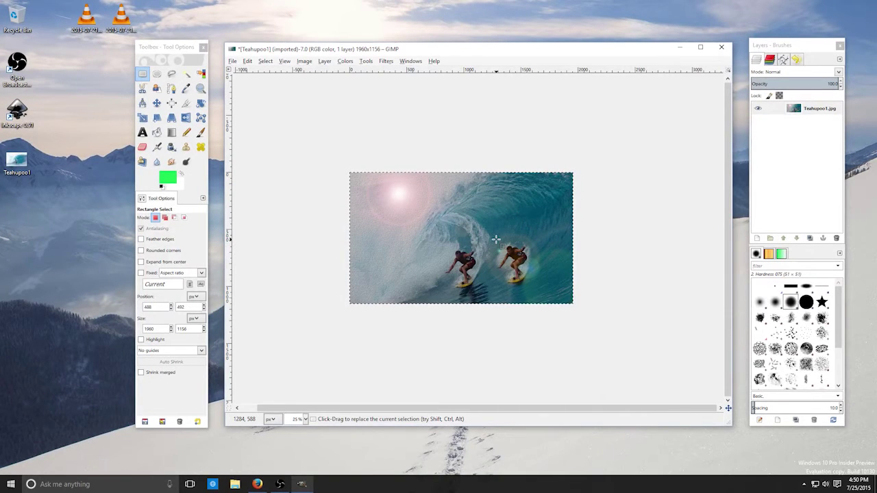
Look through the File and Tools menus without choosing anything.
click(233, 61)
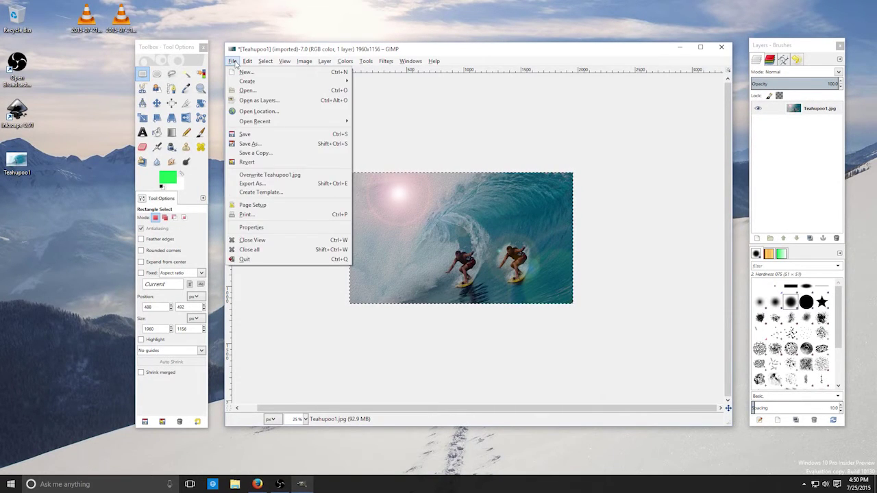
click(233, 61)
click(367, 61)
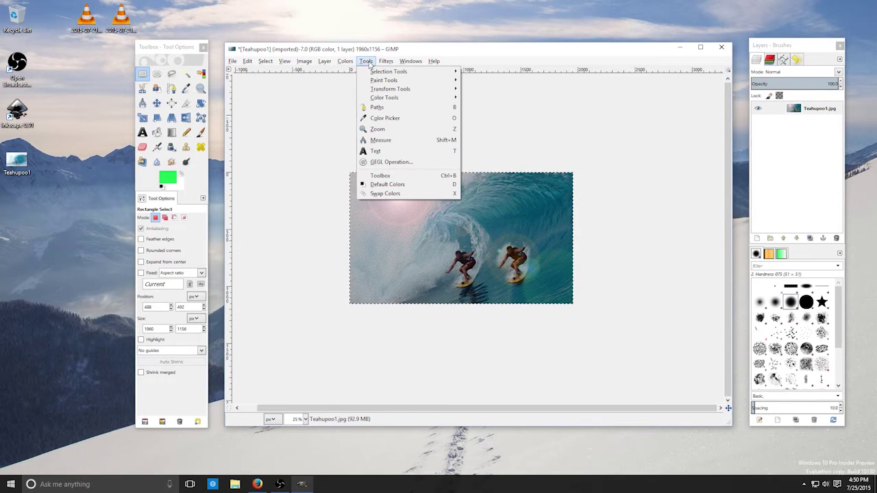
click(367, 62)
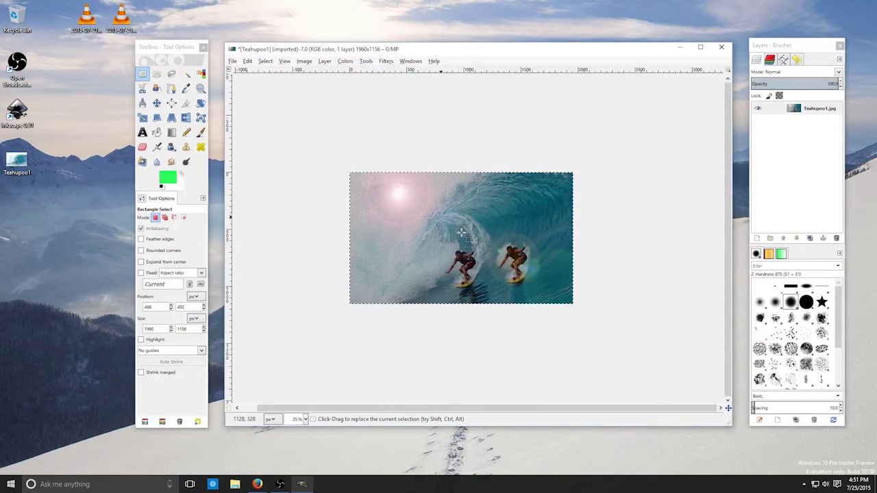
key(plus)
key(plus)
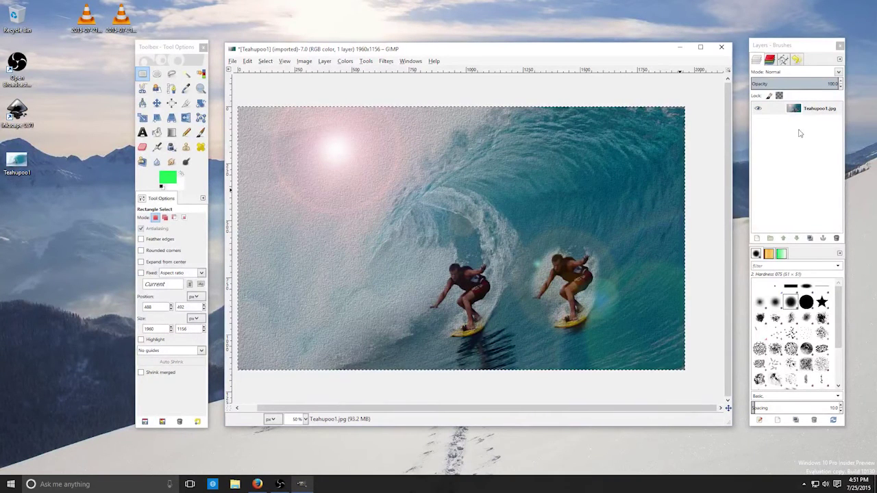
click(172, 117)
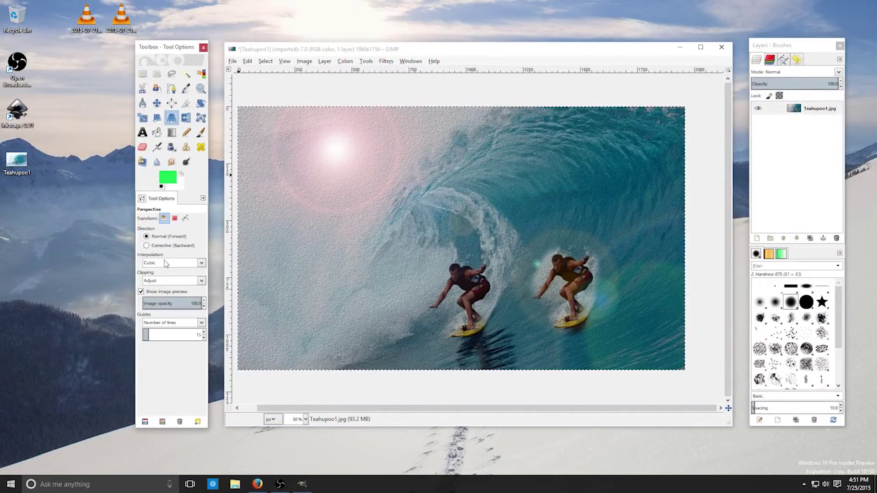
click(172, 104)
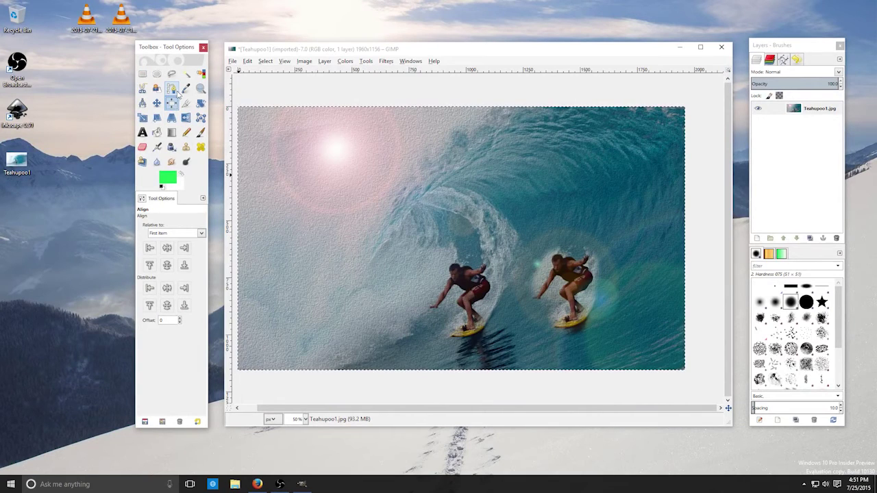
click(171, 89)
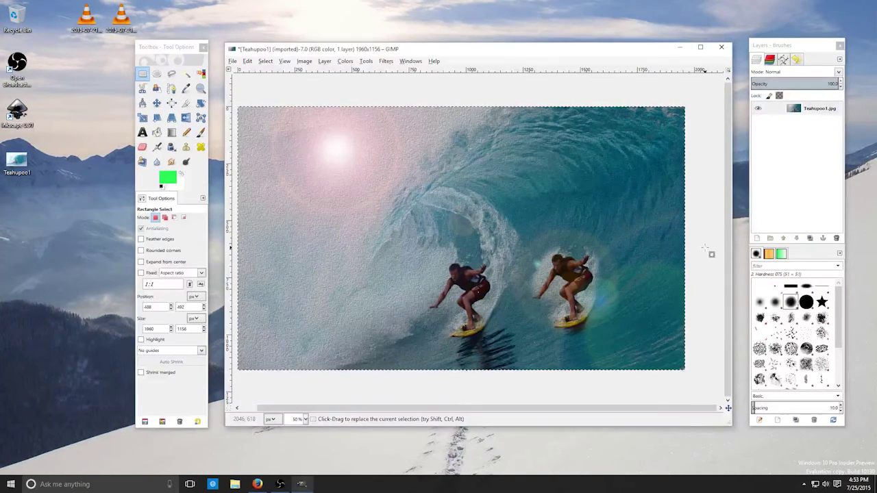